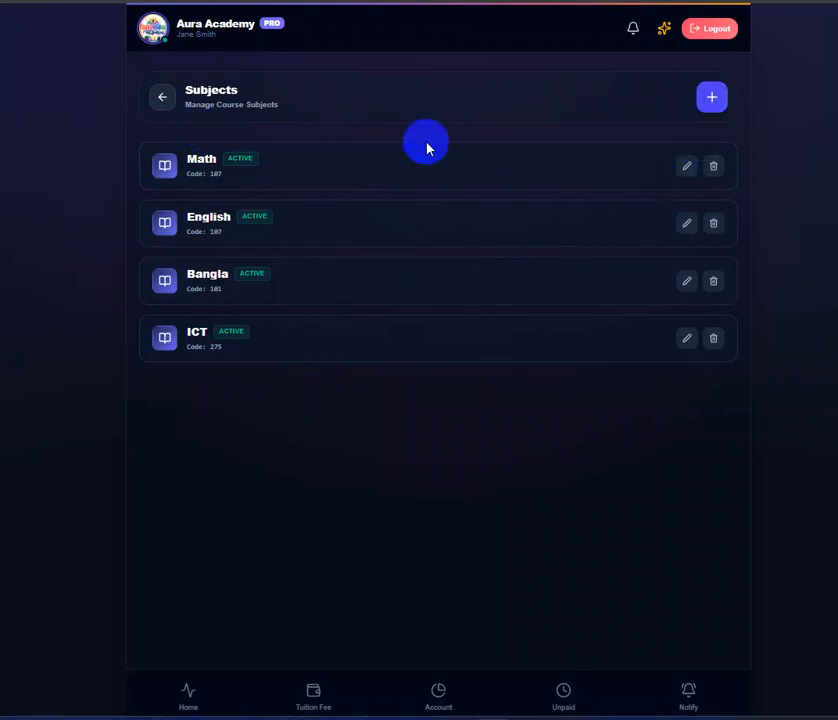
- Start a new subject and name it Science
{"action": "left_click", "coordinate": [712, 101]}
{"action": "left_click", "coordinate": [398, 279]}
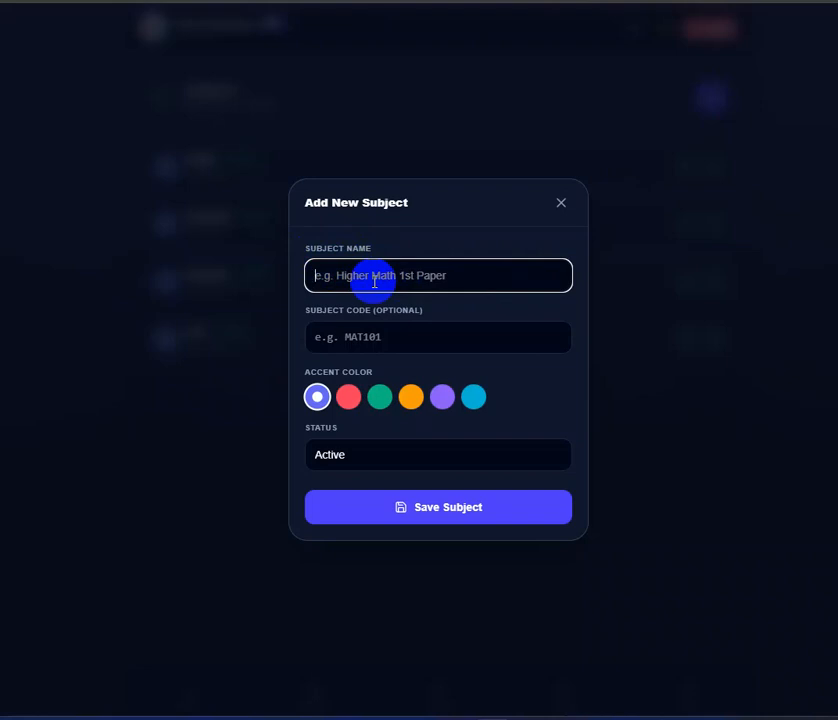
{"action": "type", "text": "Sceince"}
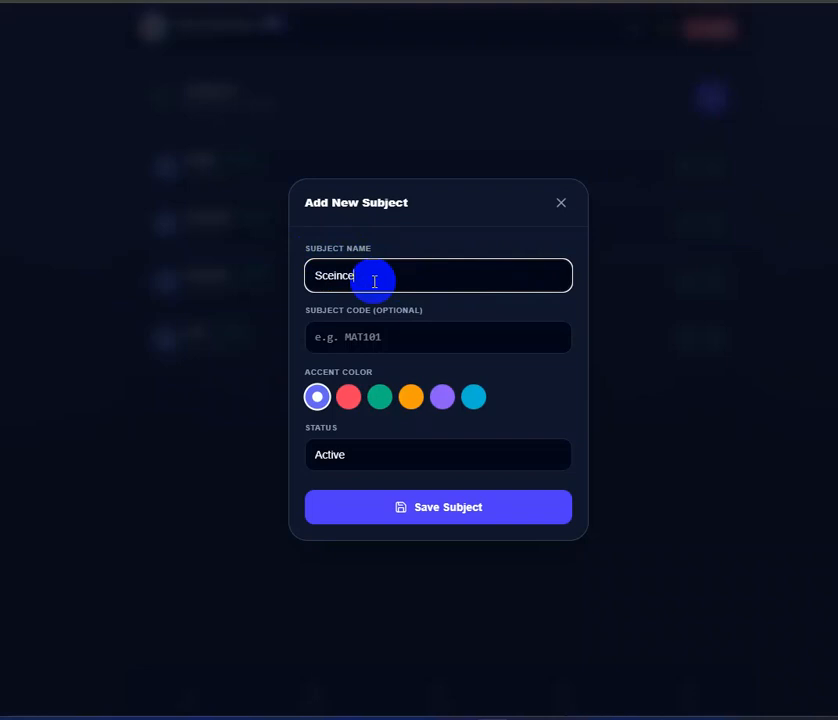
{"action": "type", "text": "icen"}
{"action": "key", "text": "BackSpace"}
{"action": "type", "text": "nce"}
- Give the subject the code 142, keep its status Active and save it
{"action": "left_click", "coordinate": [368, 338]}
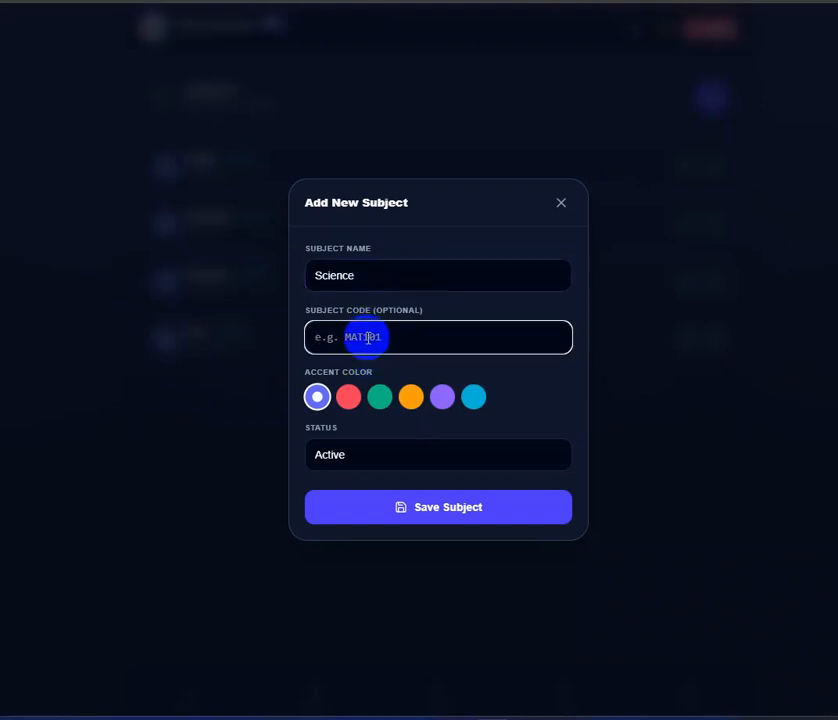
{"action": "type", "text": "142"}
{"action": "left_click", "coordinate": [387, 455]}
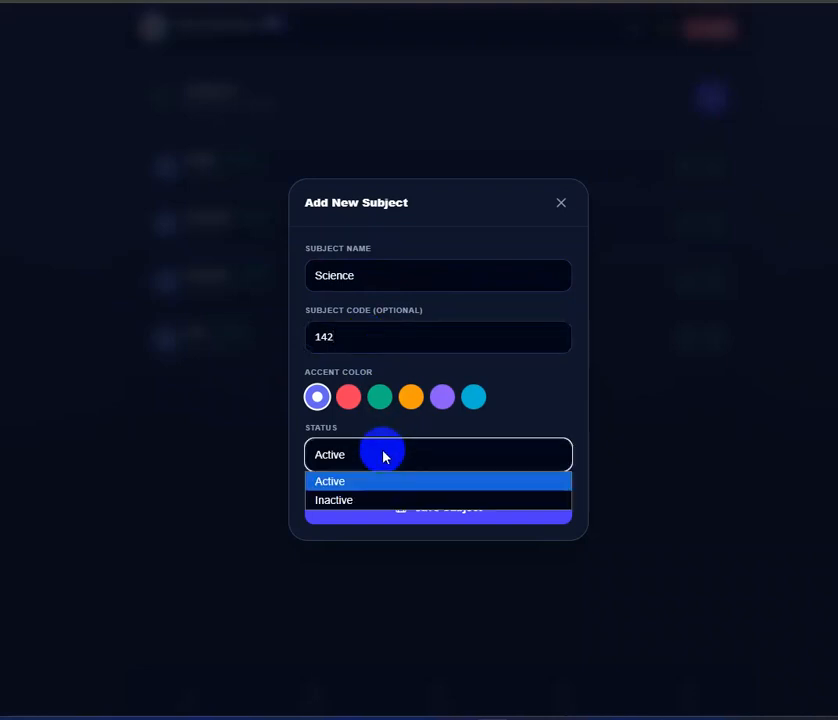
{"action": "left_click", "coordinate": [387, 455]}
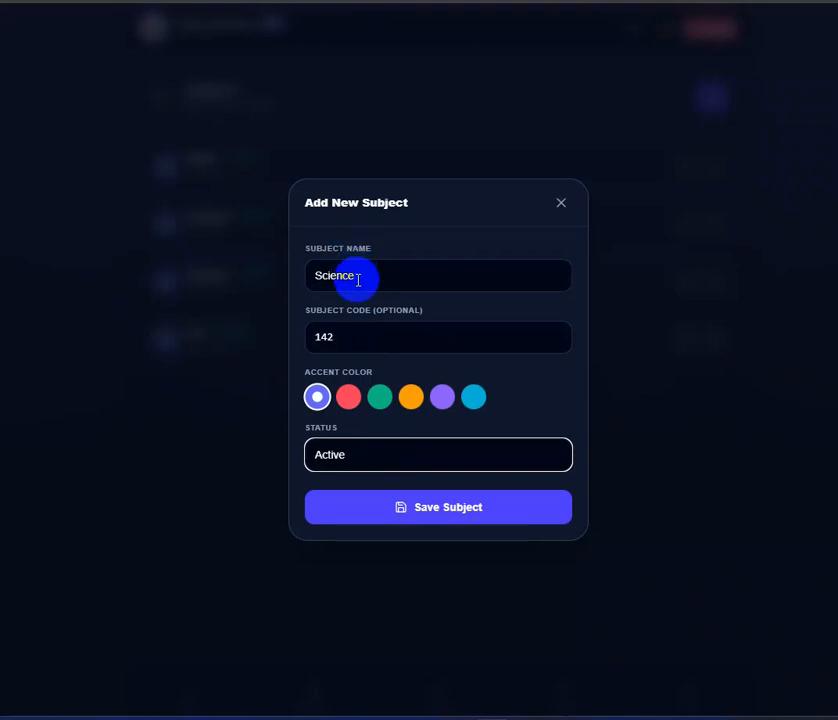
{"action": "left_click", "coordinate": [416, 512]}
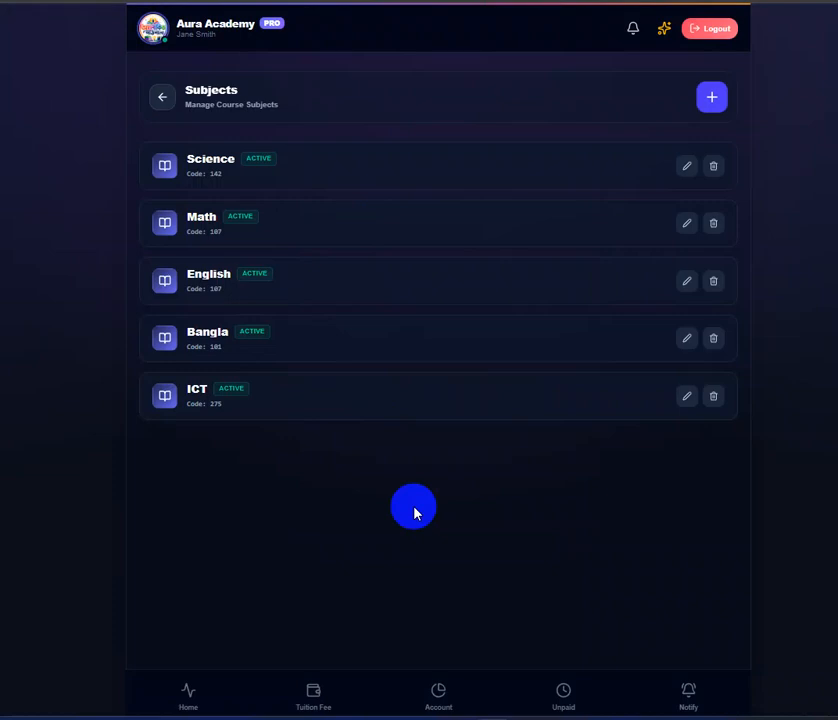
- Look over the new Science entry, its edit form and its delete confirmation, closing both dialogs
{"action": "left_click", "coordinate": [188, 156]}
{"action": "left_click_drag", "start_coordinate": [188, 156], "coordinate": [232, 155]}
{"action": "left_click", "coordinate": [310, 195]}
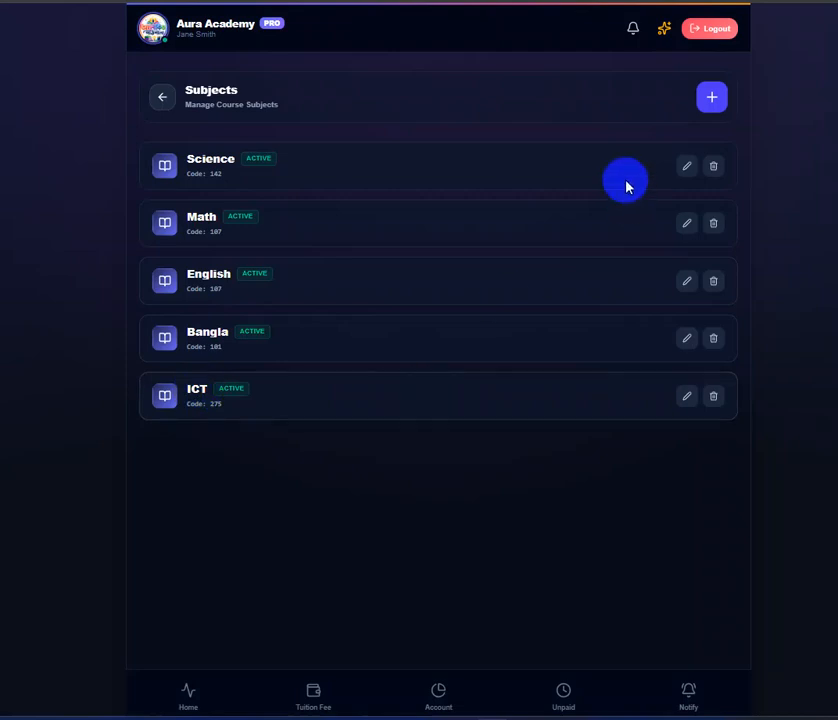
{"action": "left_click", "coordinate": [688, 168]}
{"action": "left_click", "coordinate": [561, 206]}
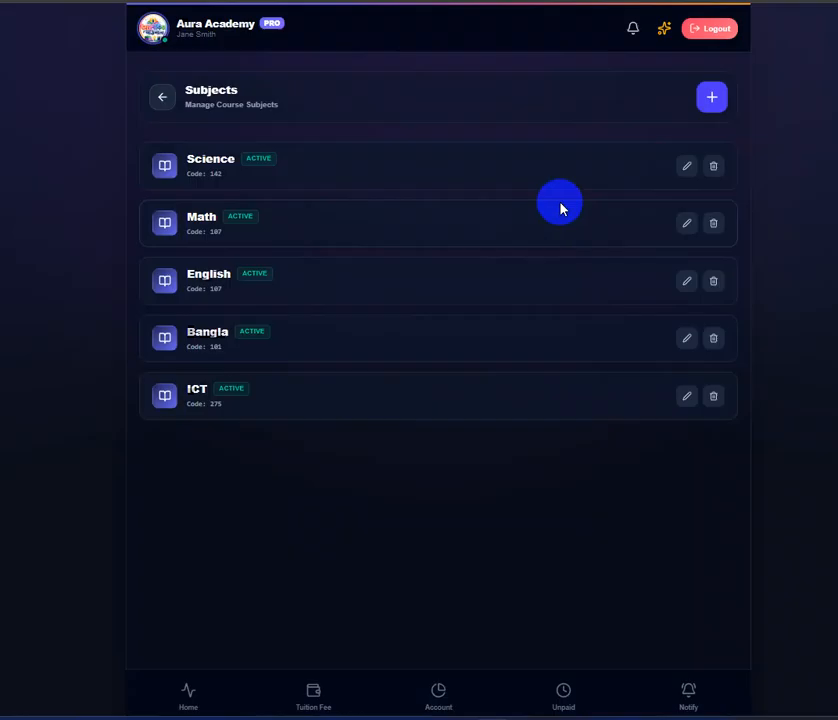
{"action": "left_click", "coordinate": [712, 168]}
{"action": "left_click", "coordinate": [408, 423]}
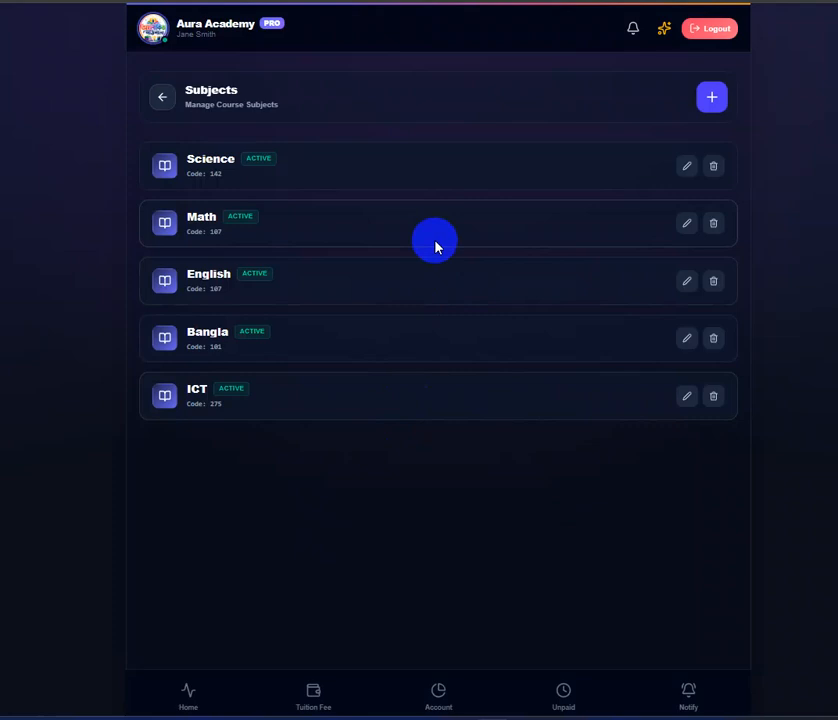
- Go to the Academy Classes page and start a new class named Eight
{"action": "left_click", "coordinate": [161, 103]}
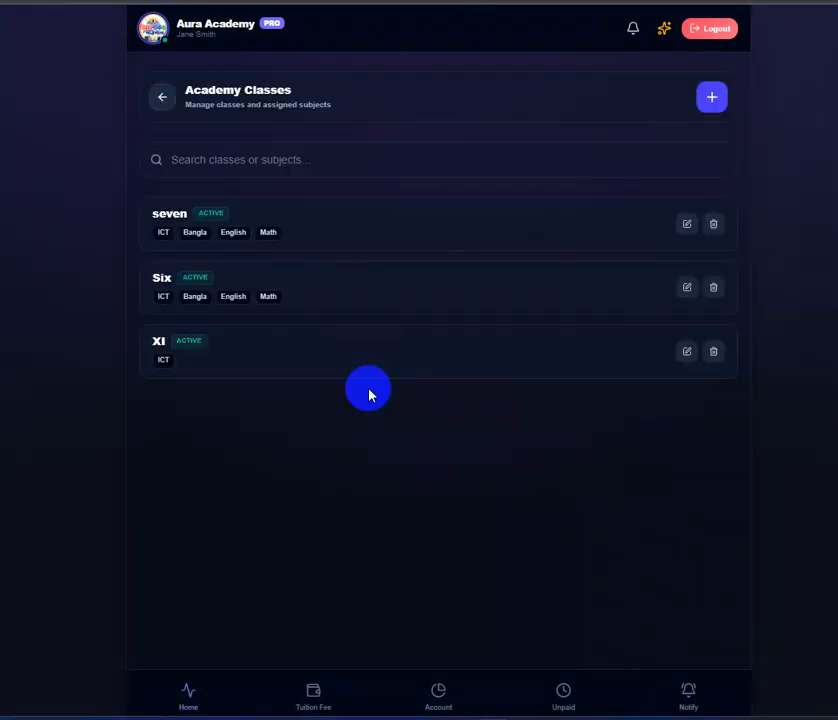
{"action": "left_click", "coordinate": [372, 392]}
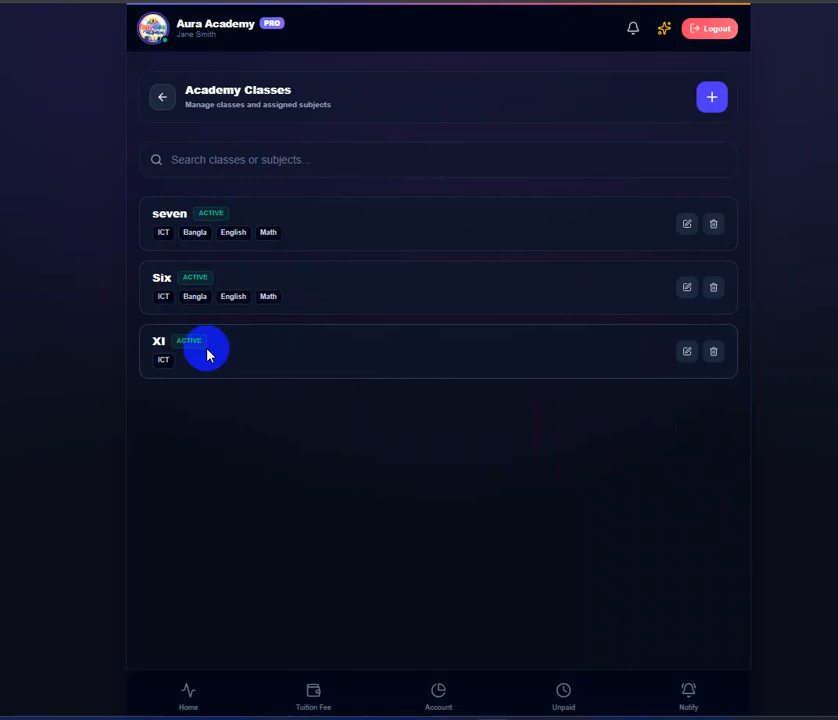
{"action": "left_click", "coordinate": [715, 100]}
{"action": "left_click", "coordinate": [360, 264]}
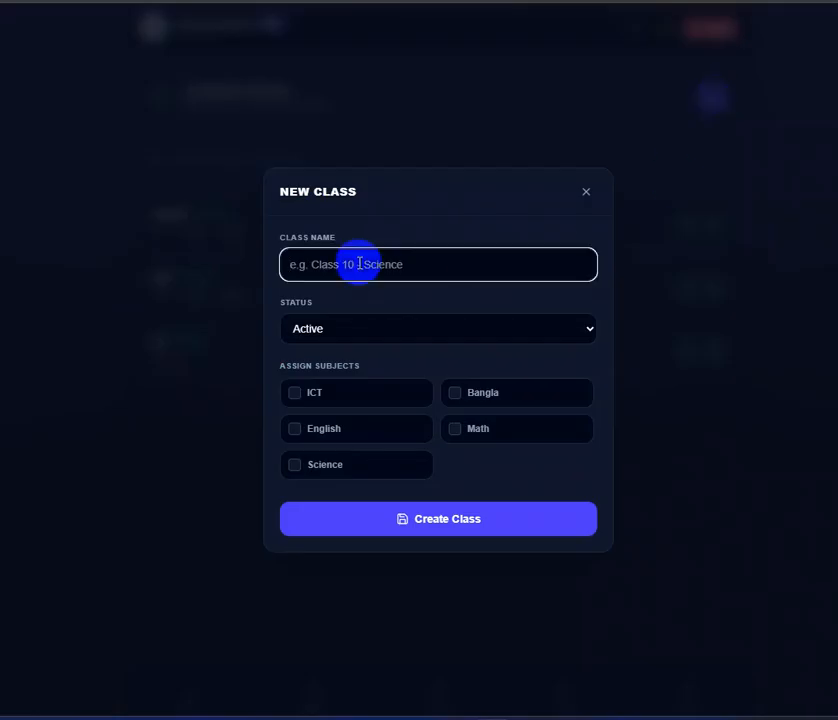
{"action": "type", "text": "Eight"}
- Assign ICT, English, Math, Bangla and Science to the class and create it
{"action": "left_click", "coordinate": [318, 398]}
{"action": "left_click", "coordinate": [324, 431]}
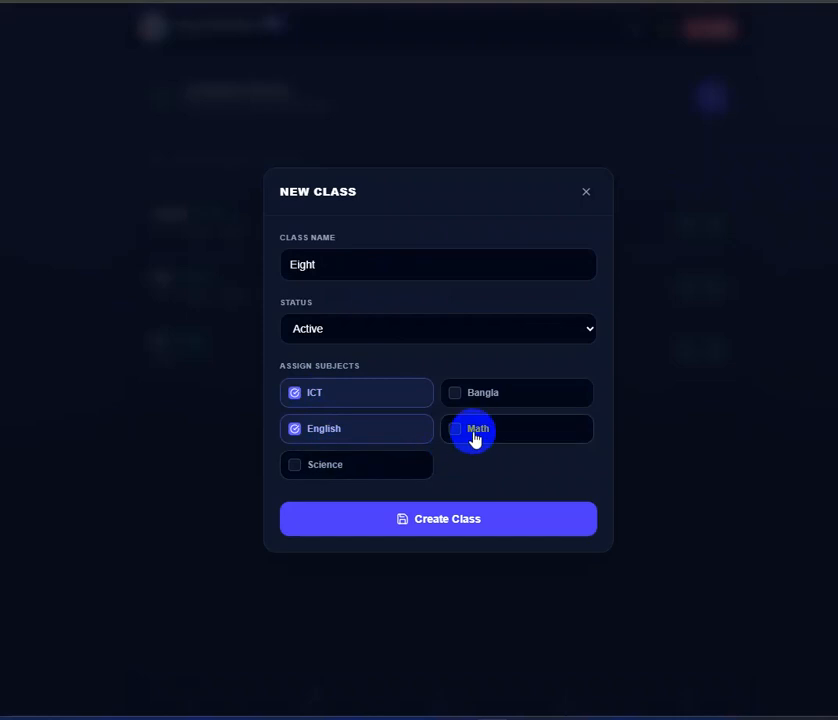
{"action": "left_click", "coordinate": [475, 436]}
{"action": "left_click", "coordinate": [478, 401]}
{"action": "left_click", "coordinate": [370, 462]}
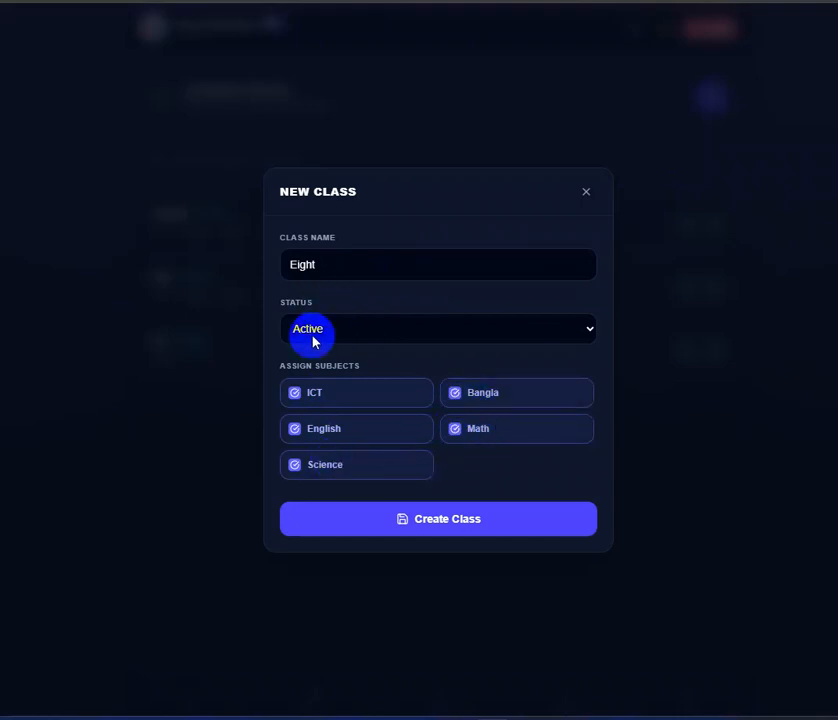
{"action": "left_click", "coordinate": [397, 521]}
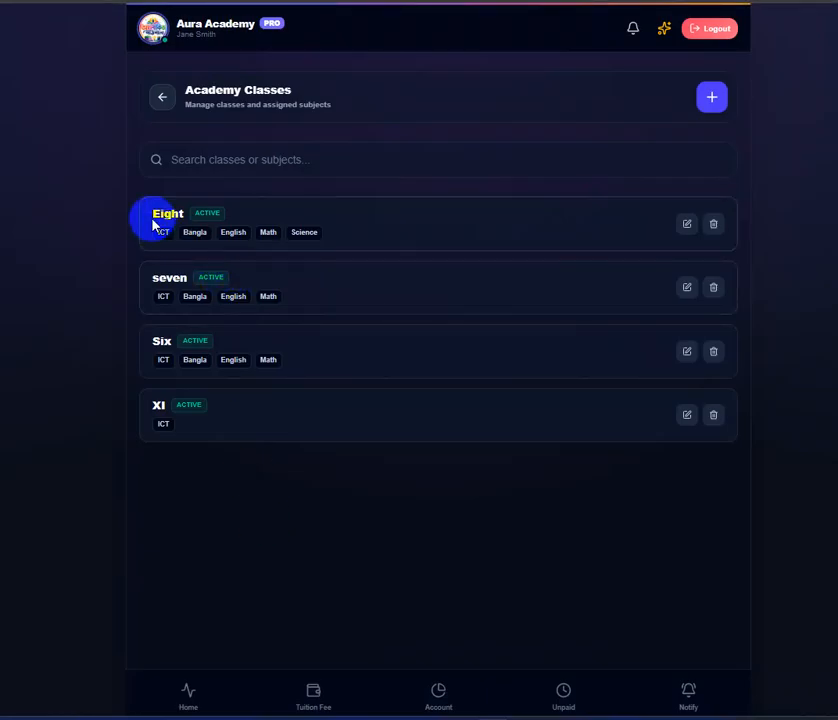
- Look over the Eight class entry, its edit form and its delete confirmation
{"action": "left_click_drag", "start_coordinate": [152, 222], "coordinate": [204, 231]}
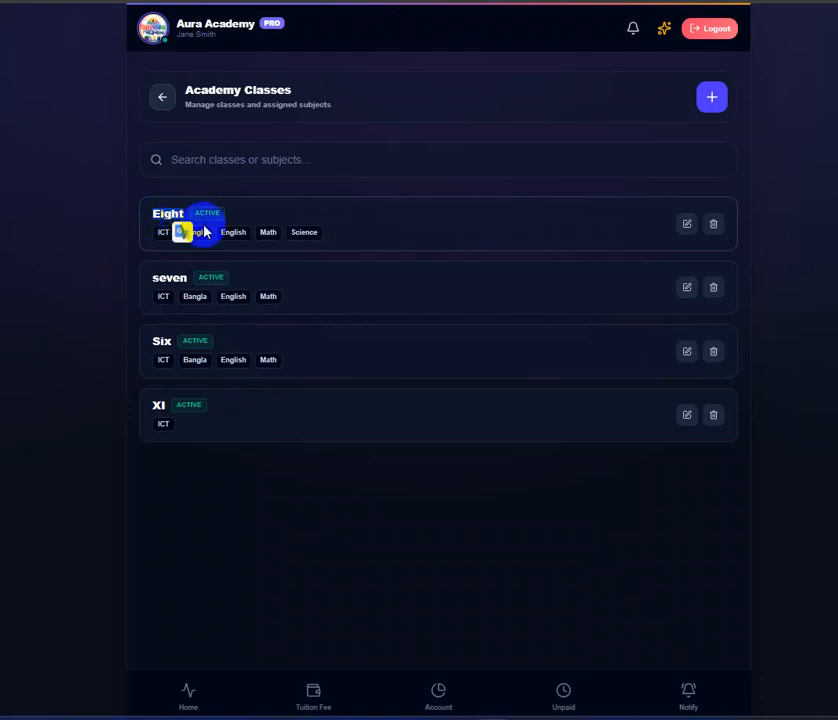
{"action": "left_click", "coordinate": [286, 262]}
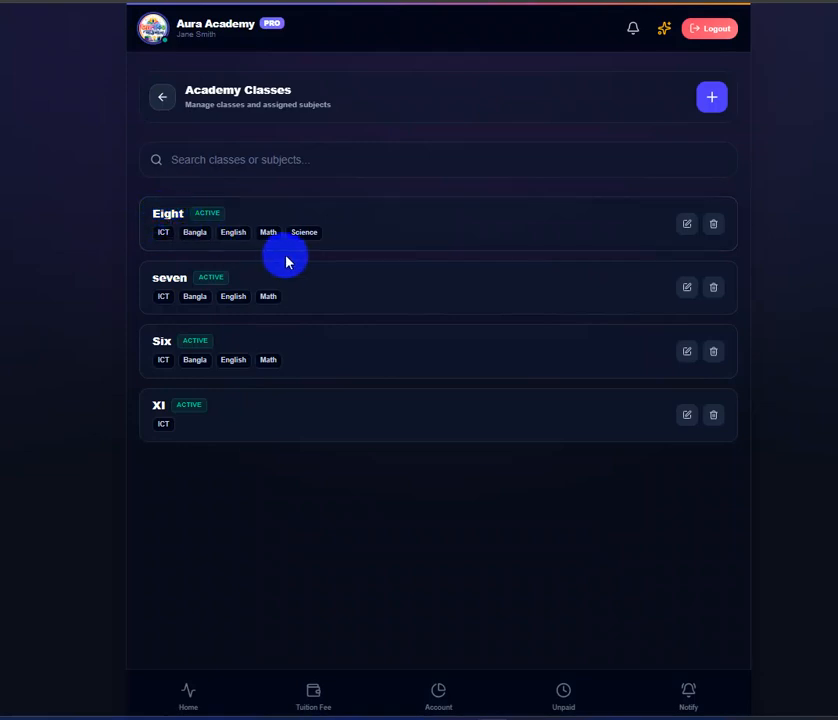
{"action": "left_click", "coordinate": [686, 228]}
{"action": "left_click", "coordinate": [345, 605]}
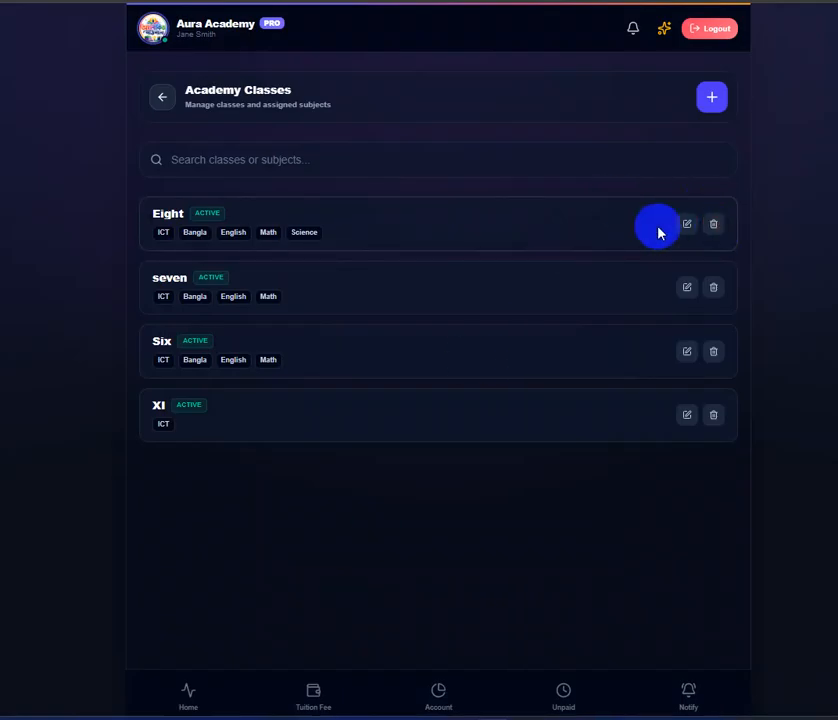
{"action": "left_click", "coordinate": [713, 225]}
{"action": "left_click", "coordinate": [489, 444]}
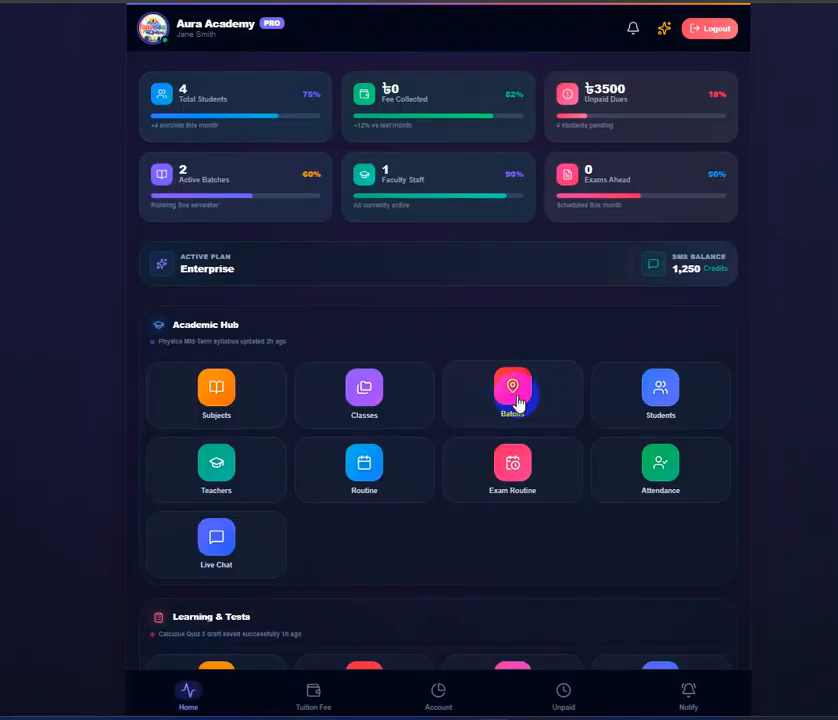
- Open the Batches page and view the archived batches, returning to the active ones
{"action": "left_click", "coordinate": [513, 392]}
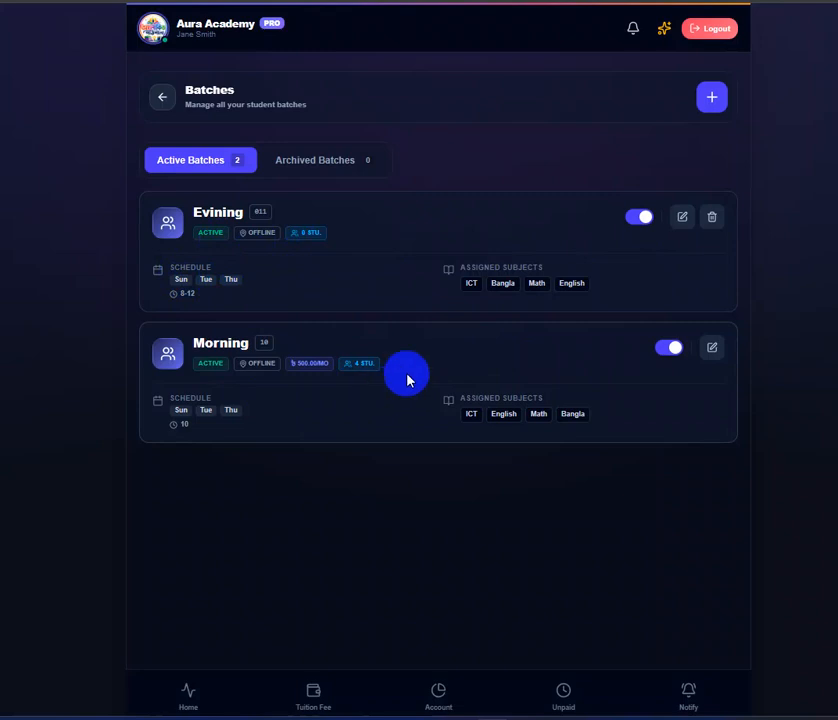
{"action": "left_click", "coordinate": [305, 166]}
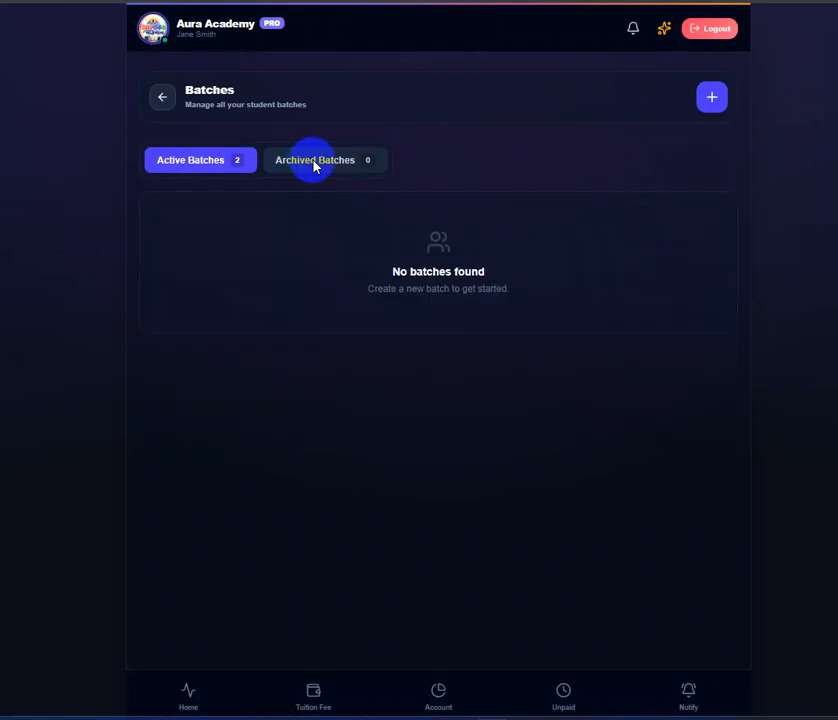
{"action": "left_click", "coordinate": [203, 168]}
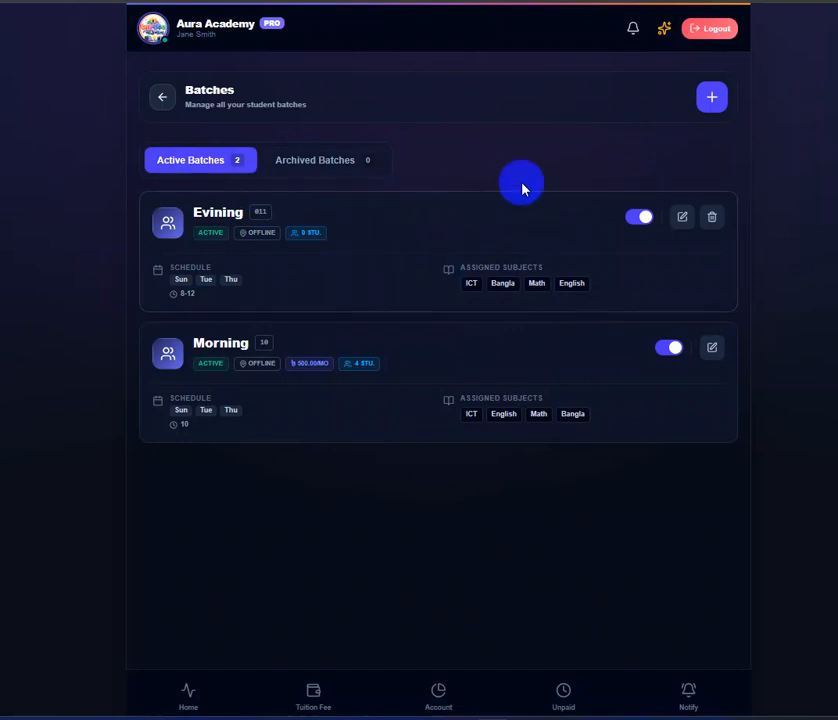
- Start a new batch named "hello batch" with the batch code 102
{"action": "left_click", "coordinate": [711, 98]}
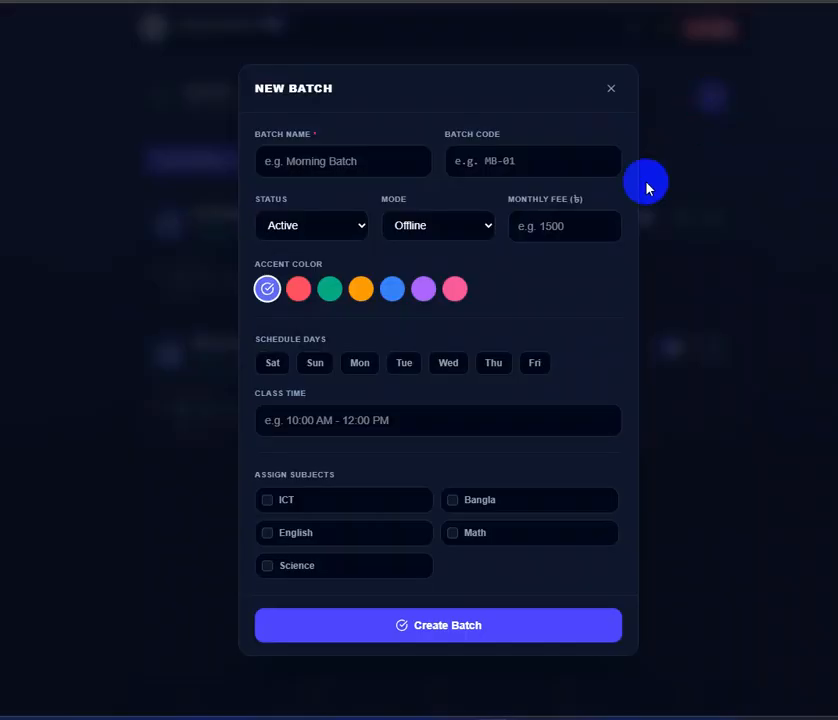
{"action": "left_click", "coordinate": [309, 162]}
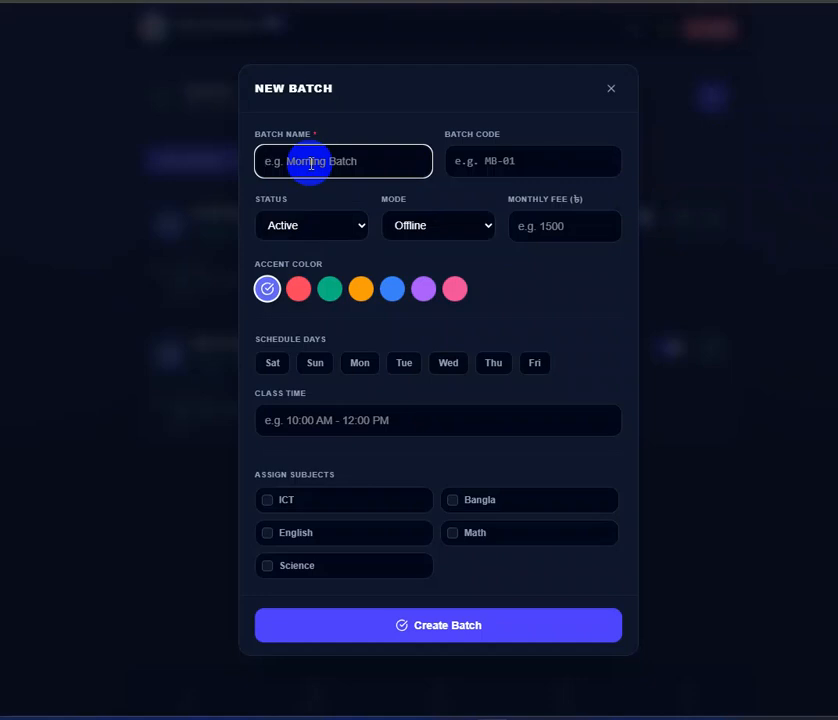
{"action": "type", "text": "hello ba"}
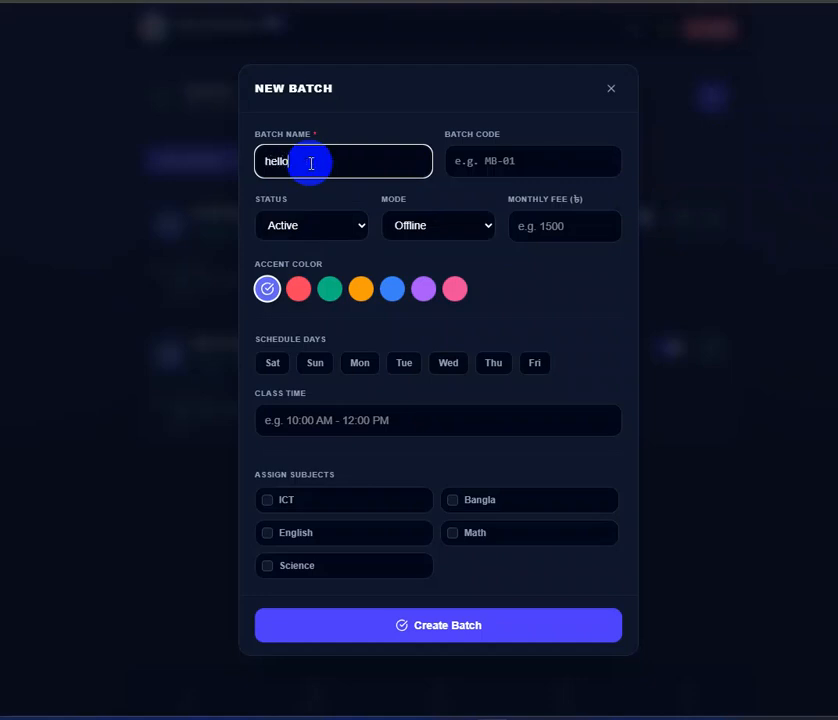
{"action": "type", "text": "tch"}
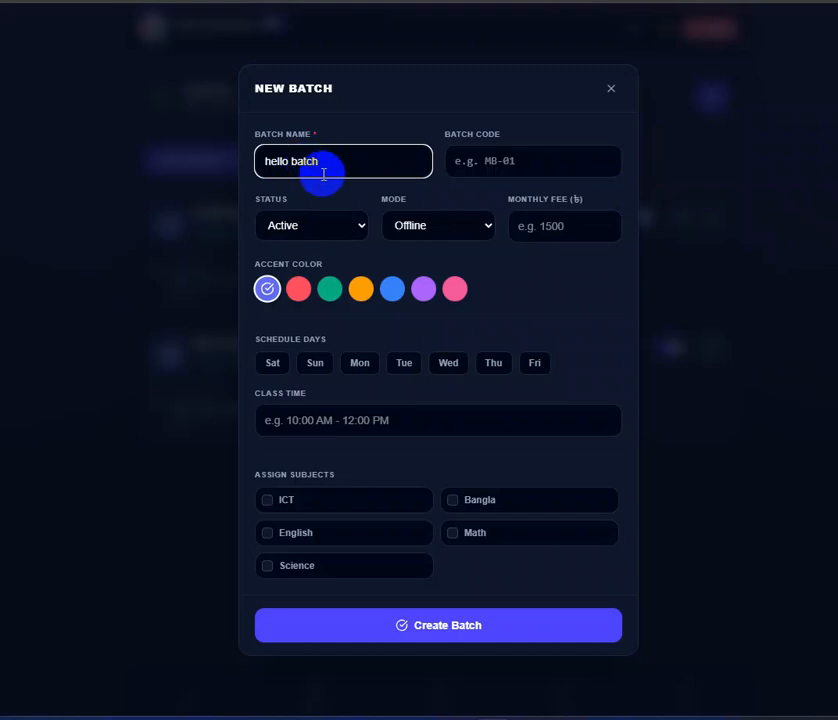
{"action": "left_click", "coordinate": [478, 163]}
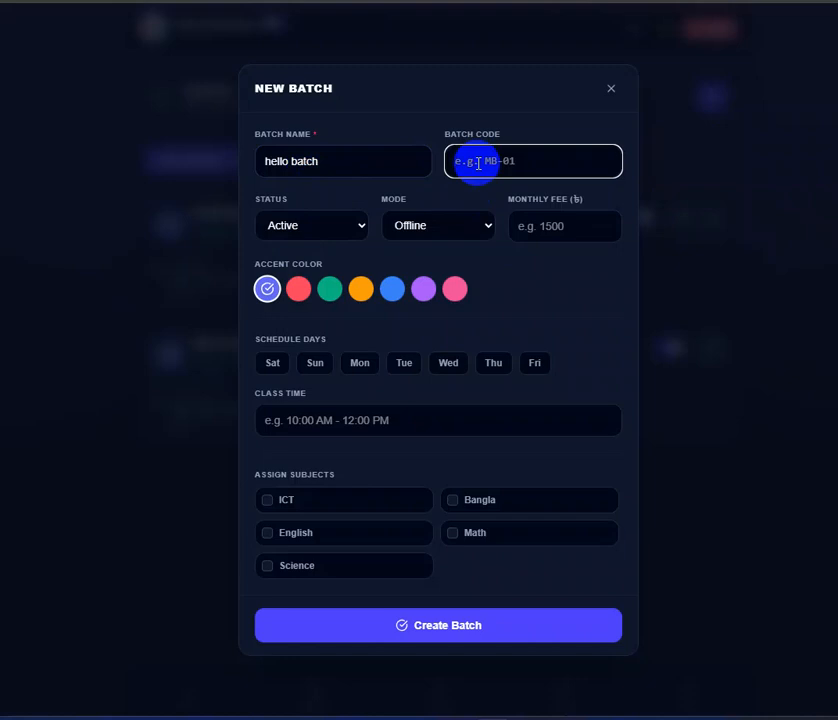
{"action": "type", "text": "102"}
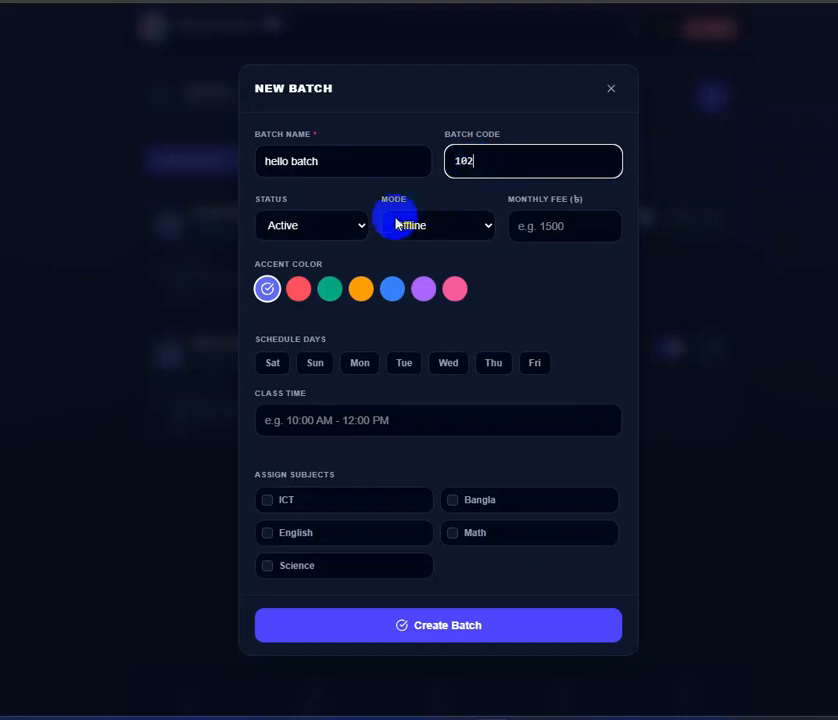
- Set the batch's status to Active, mode to Offline and monthly fee to 1000
{"action": "left_click", "coordinate": [343, 226]}
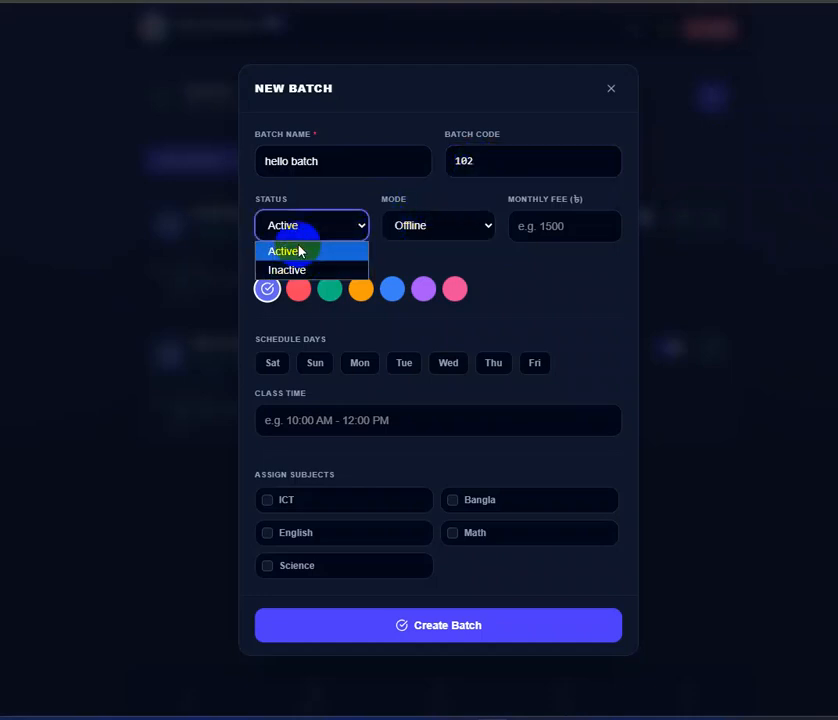
{"action": "left_click", "coordinate": [299, 250]}
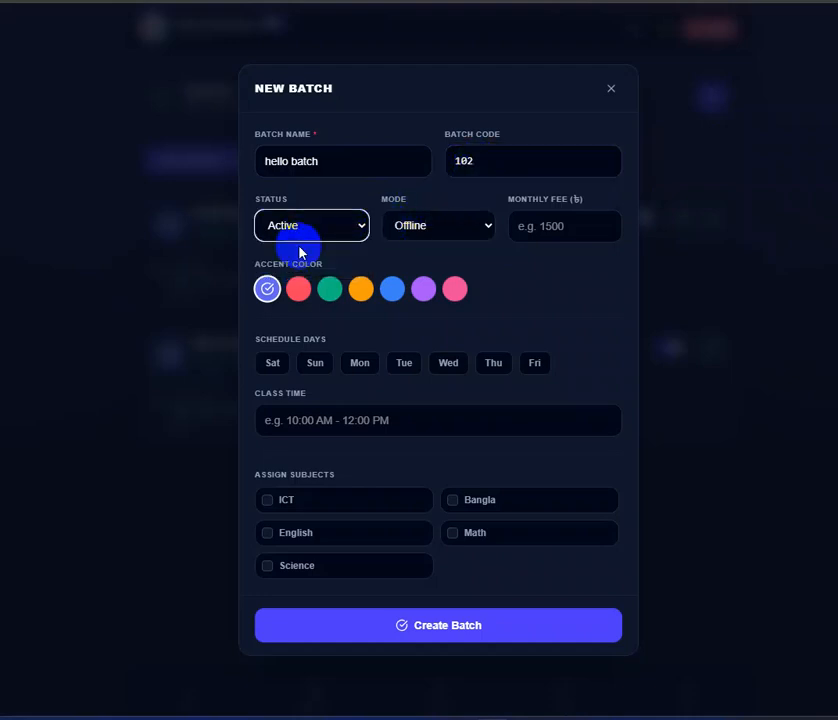
{"action": "left_click", "coordinate": [419, 230]}
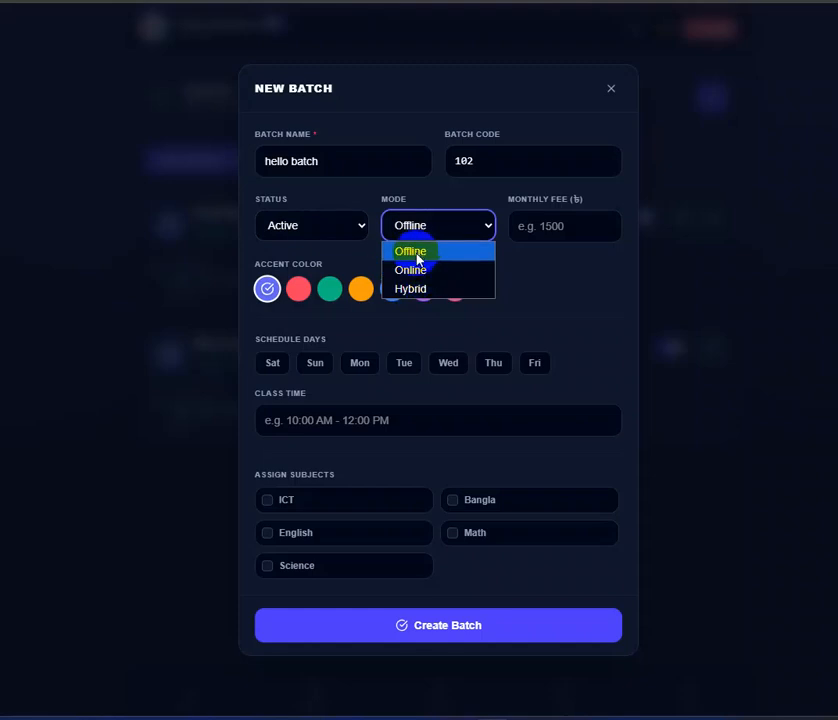
{"action": "left_click", "coordinate": [419, 252]}
{"action": "left_click", "coordinate": [522, 226]}
{"action": "type", "text": "1000"}
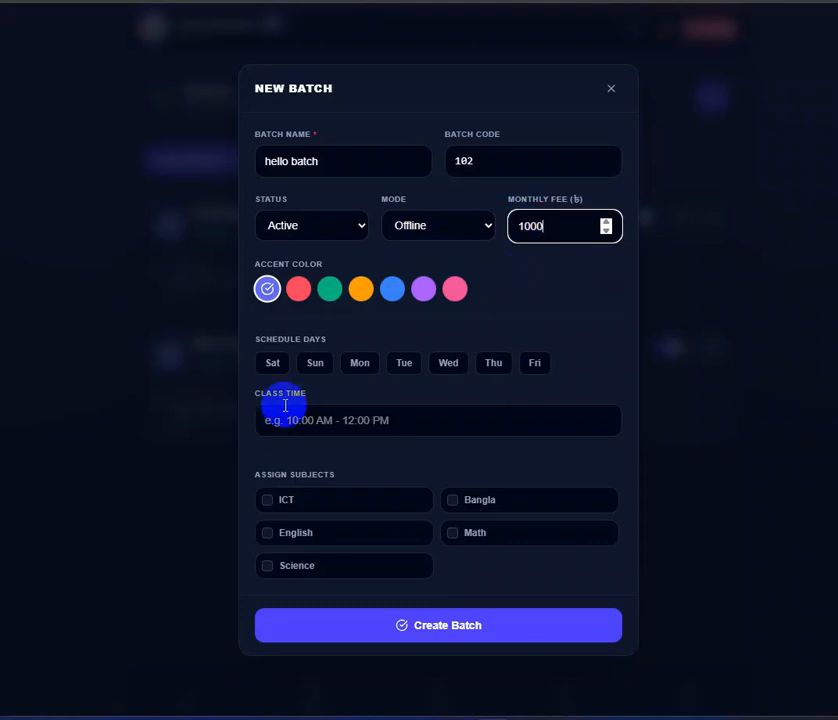
- Schedule the batch on Sat, Mon and Wed with the class time 8-12
{"action": "left_click", "coordinate": [272, 363]}
{"action": "left_click", "coordinate": [358, 364]}
{"action": "left_click", "coordinate": [450, 366]}
{"action": "left_click", "coordinate": [293, 421]}
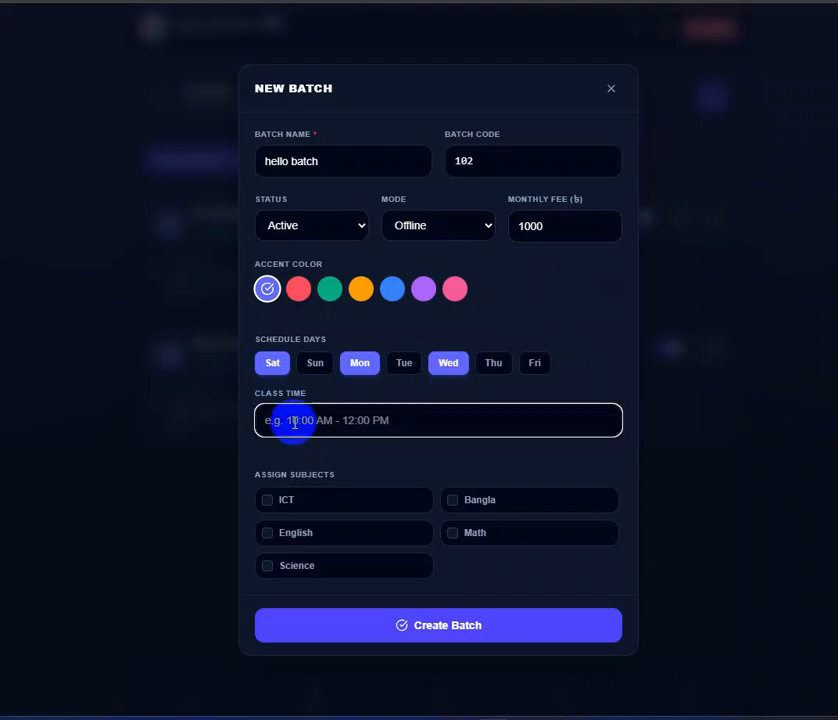
{"action": "type", "text": "8-12"}
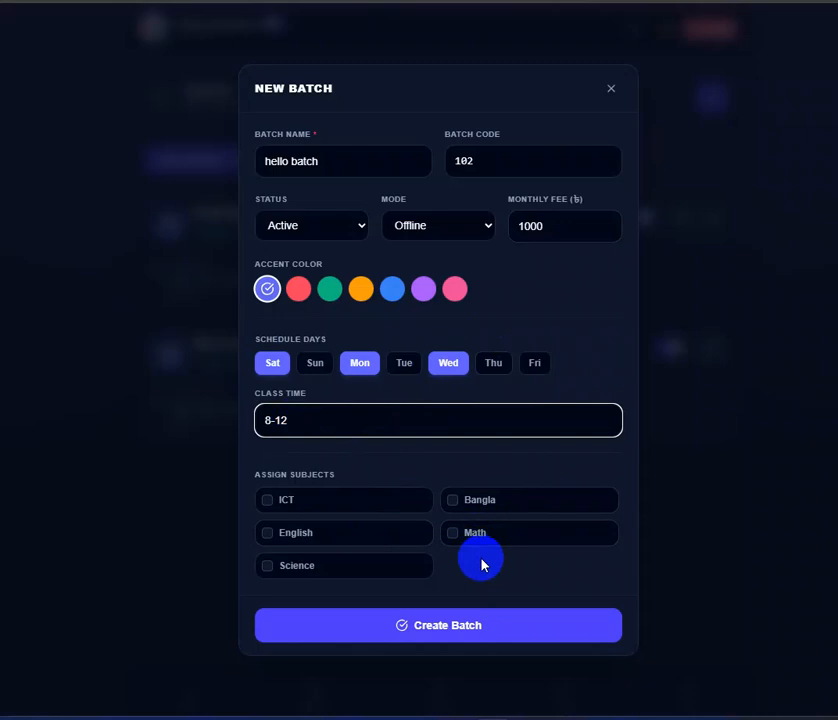
- Assign the subjects ICT, English, Math and Science to the new batch, leaving Bangla unassigned, and create the batch
{"action": "left_click", "coordinate": [310, 538]}
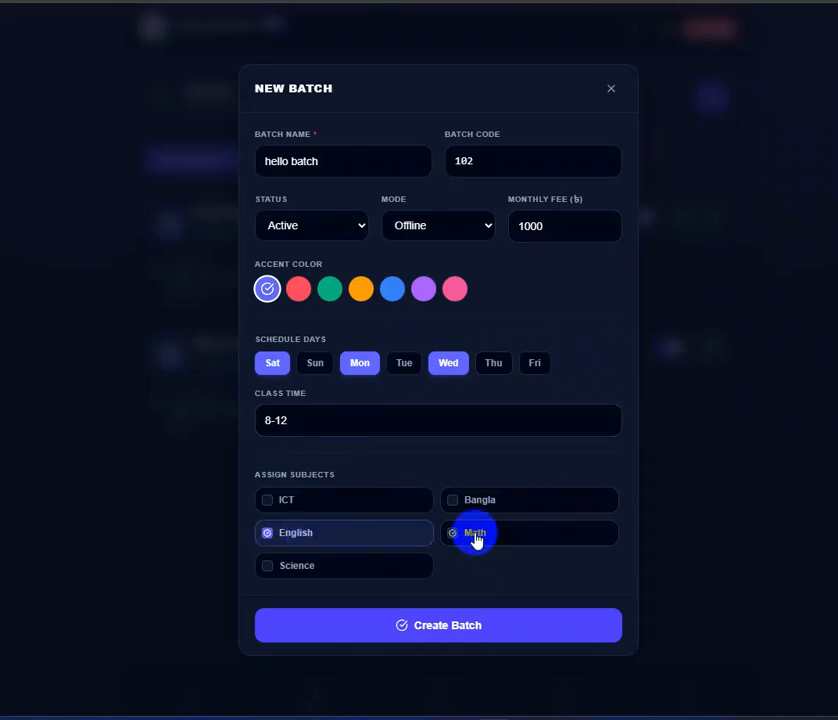
{"action": "left_click", "coordinate": [475, 540]}
{"action": "left_click", "coordinate": [303, 566]}
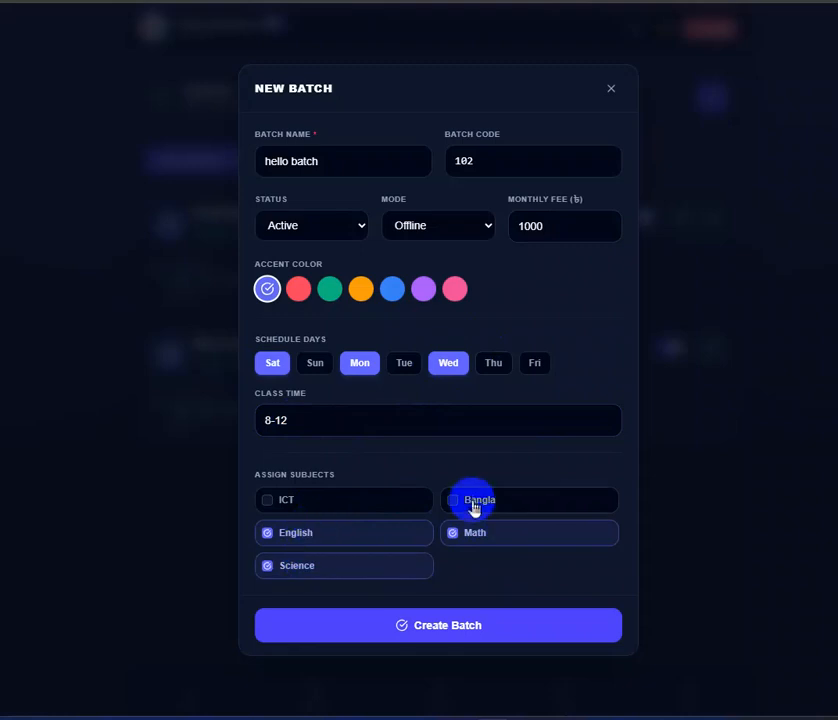
{"action": "left_click", "coordinate": [471, 505]}
{"action": "left_click", "coordinate": [320, 501]}
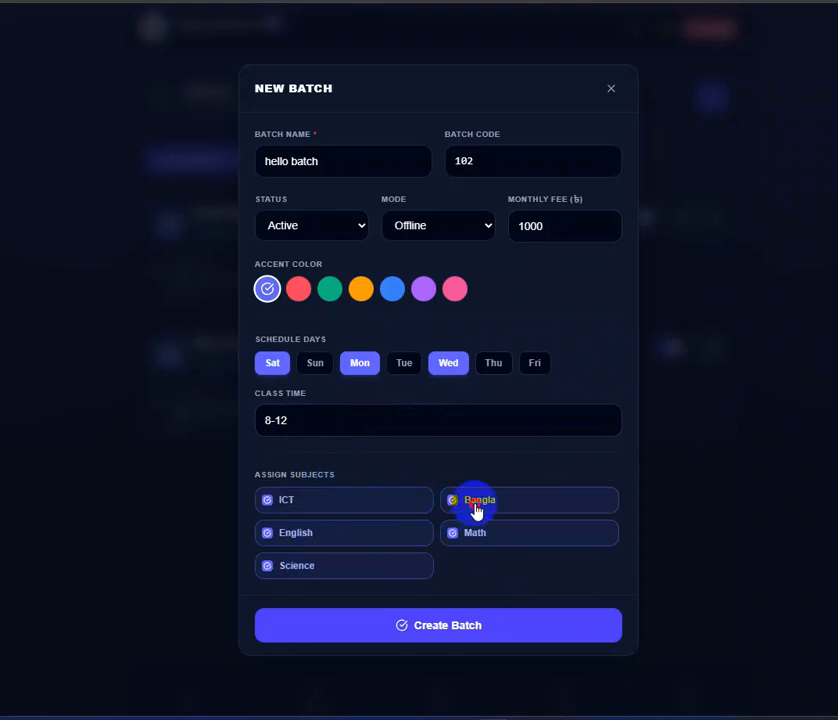
{"action": "left_click", "coordinate": [476, 509]}
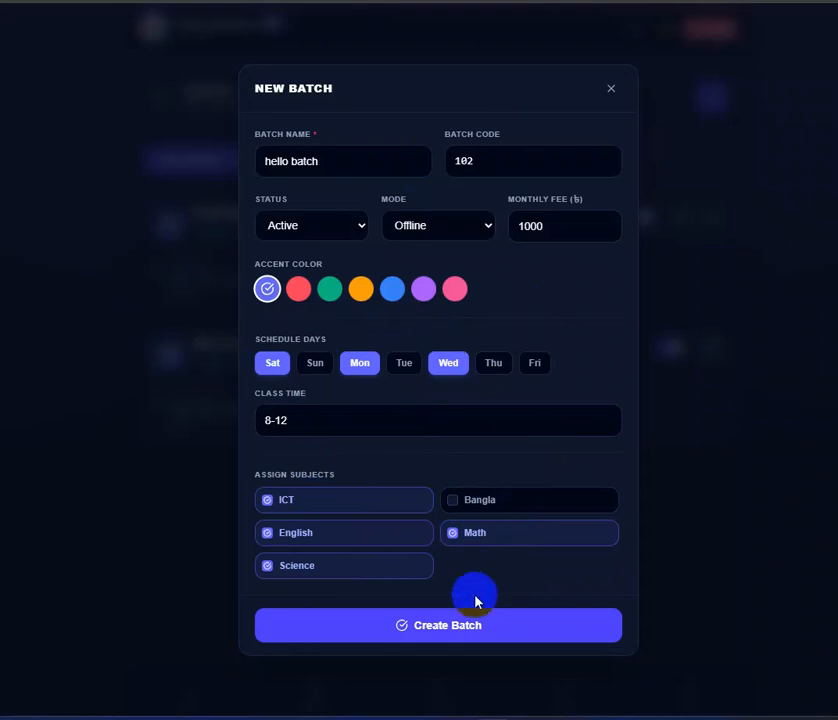
{"action": "left_click", "coordinate": [434, 628]}
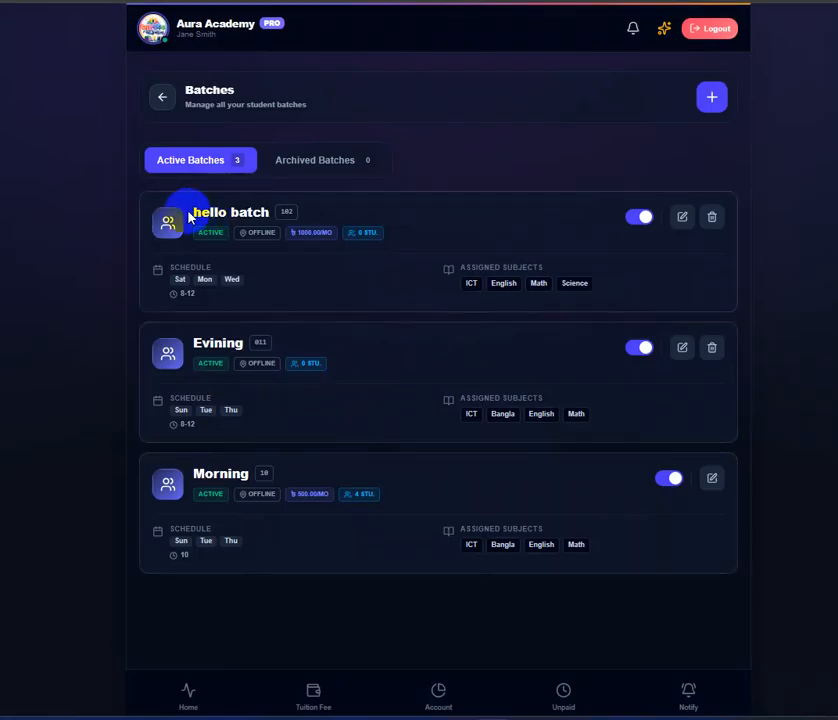
- Deactivate "hello batch" to archive it, view it among the archived batches and return to the active ones
{"action": "left_click_drag", "start_coordinate": [196, 213], "coordinate": [269, 208]}
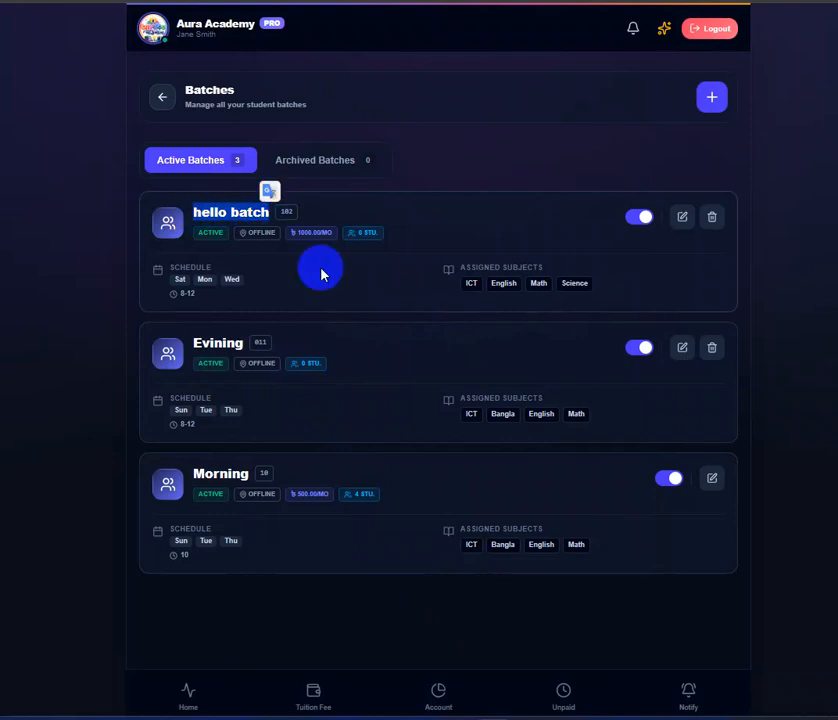
{"action": "left_click", "coordinate": [333, 287]}
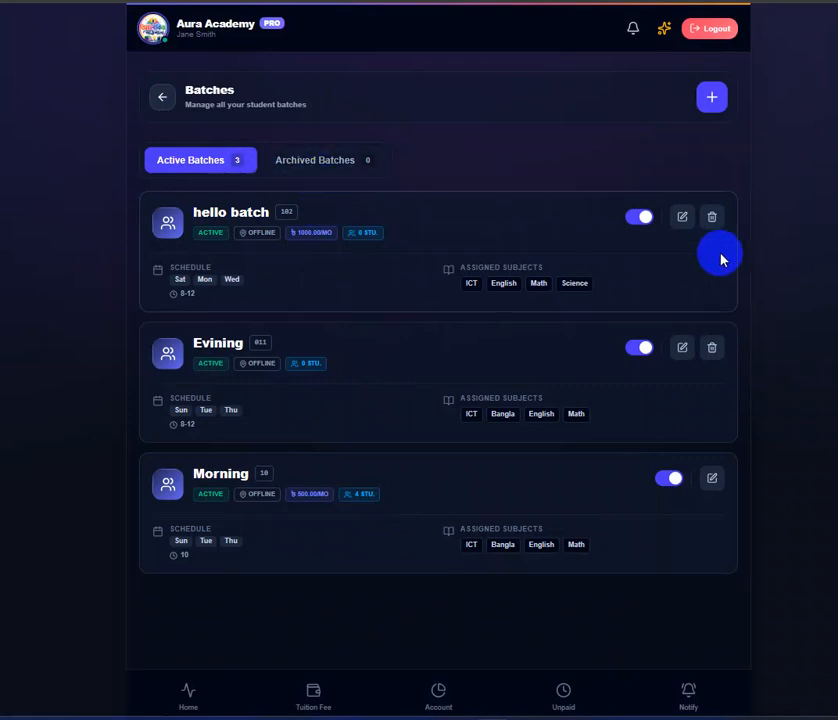
{"action": "left_click", "coordinate": [640, 217]}
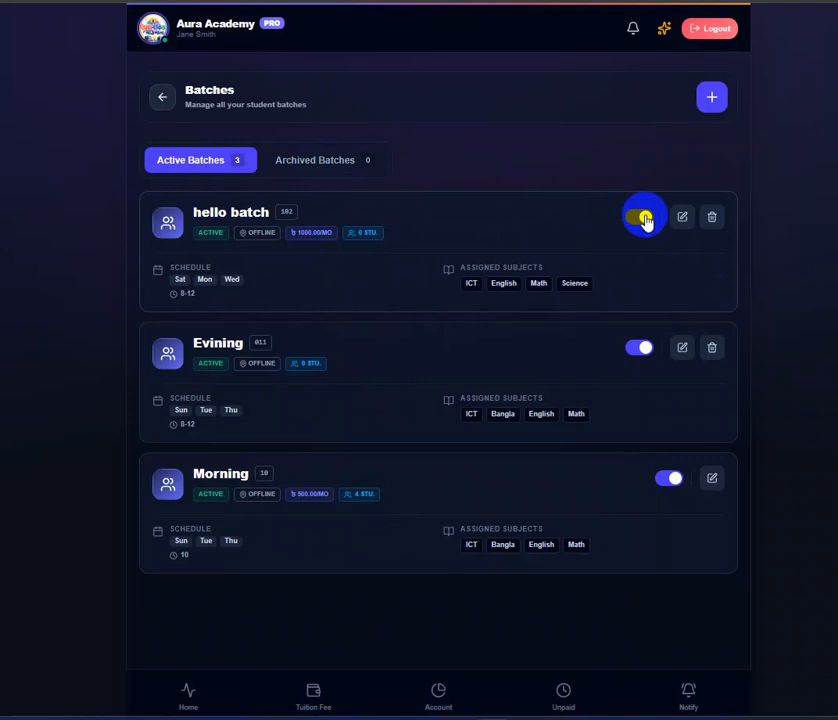
{"action": "left_click", "coordinate": [641, 218]}
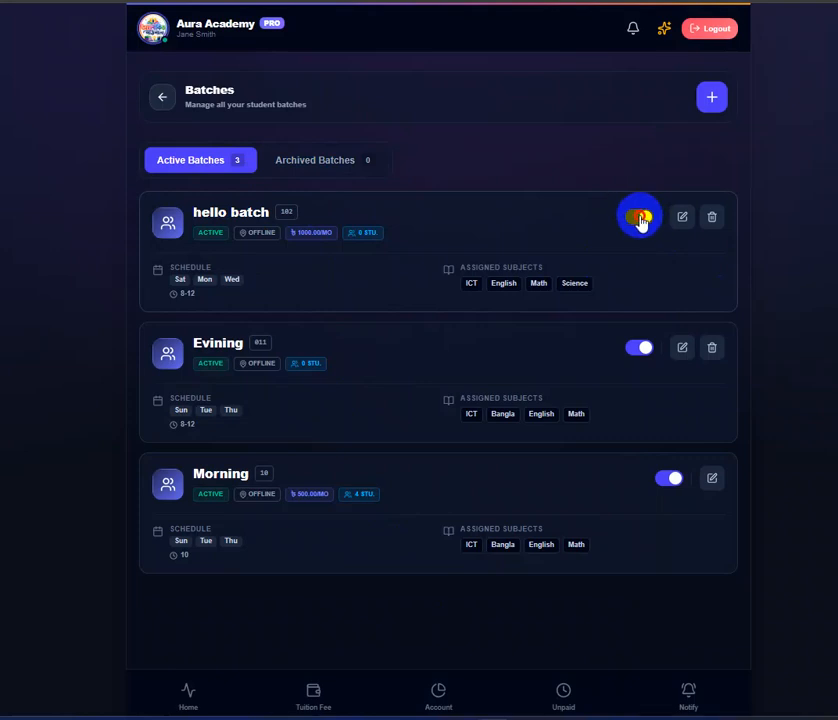
{"action": "left_click", "coordinate": [331, 166]}
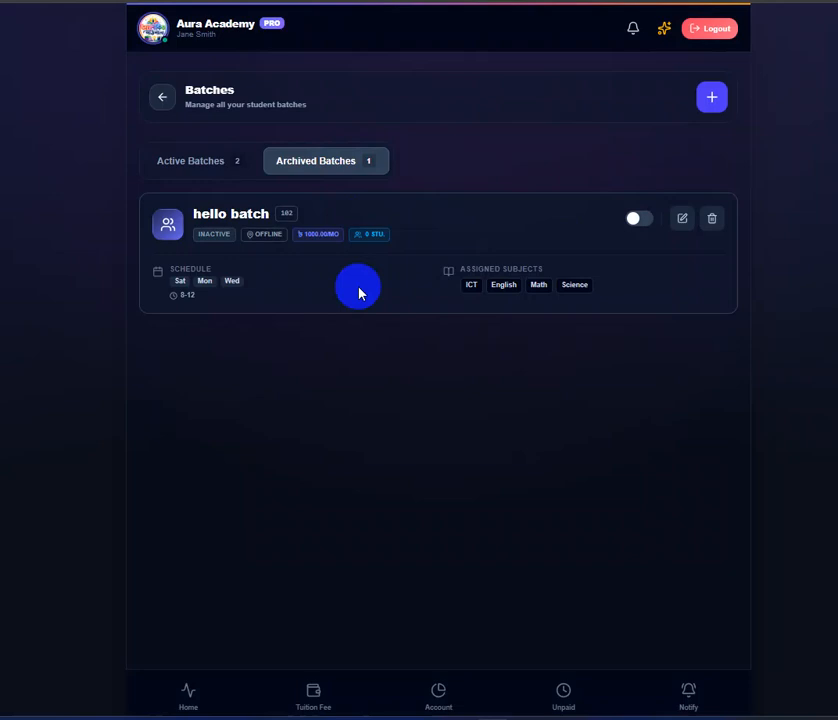
{"action": "left_click", "coordinate": [181, 163]}
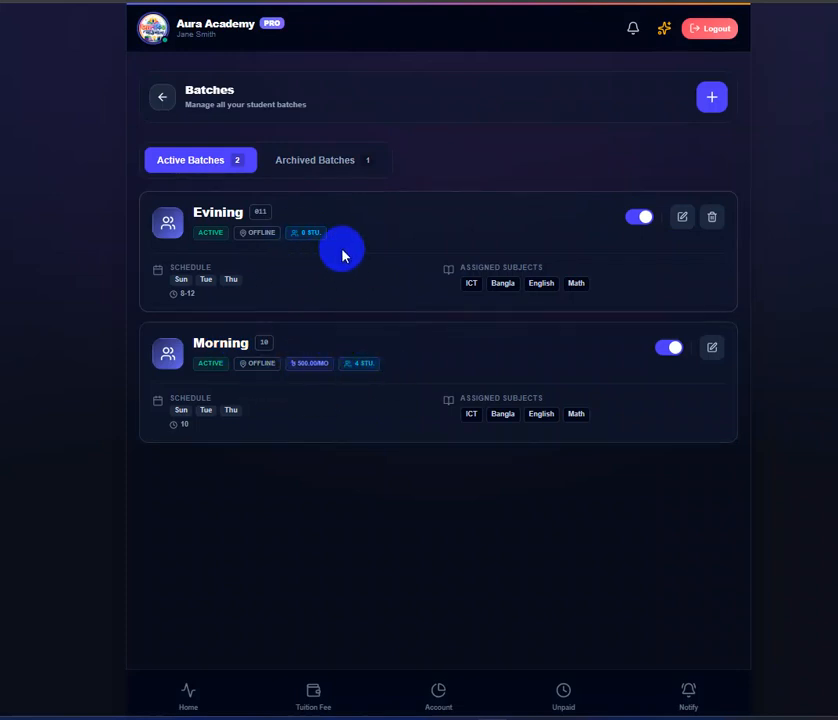
- Reactivate "hello batch" from the archived batches and go back to the active batches
{"action": "left_click", "coordinate": [320, 165]}
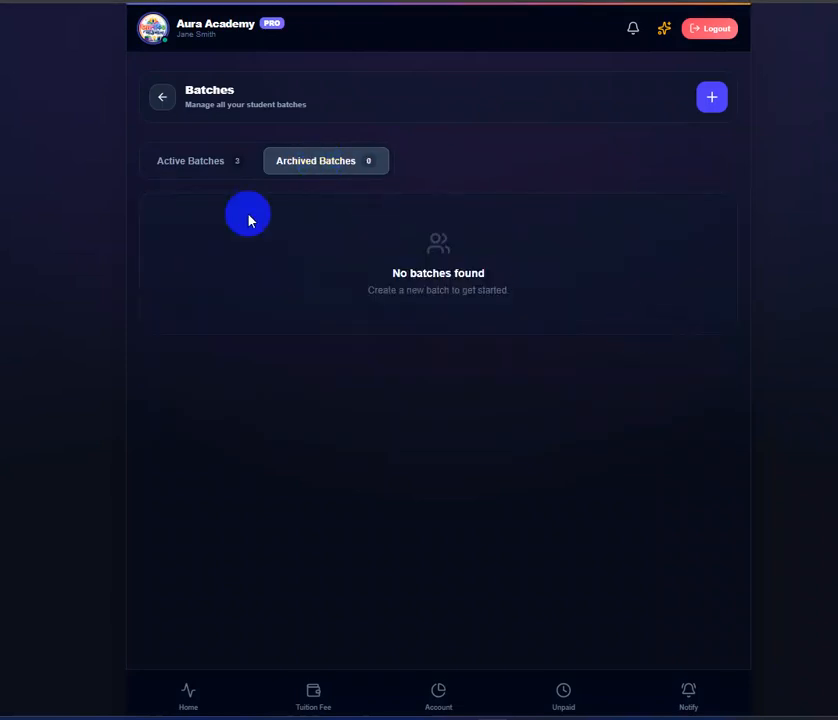
{"action": "left_click", "coordinate": [196, 164]}
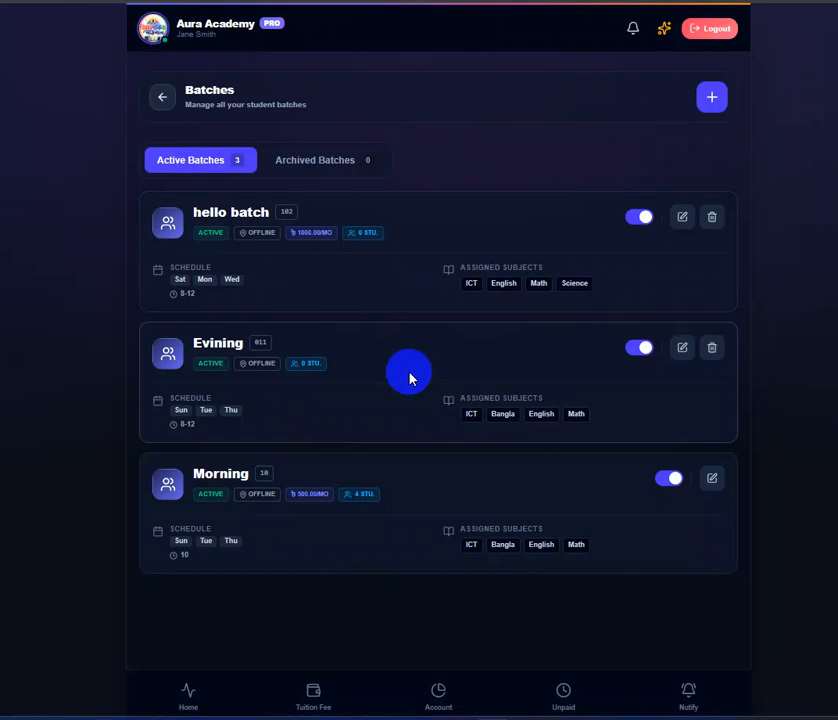
- Try the activation switch of "hello batch" again, check the archived batches and return to the active list
{"action": "left_click", "coordinate": [642, 217]}
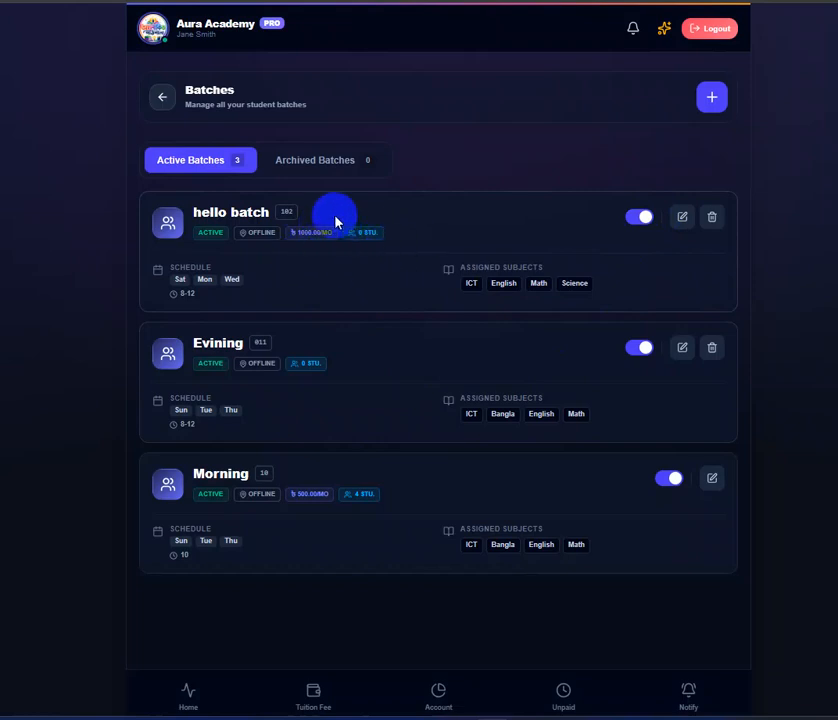
{"action": "left_click", "coordinate": [309, 164]}
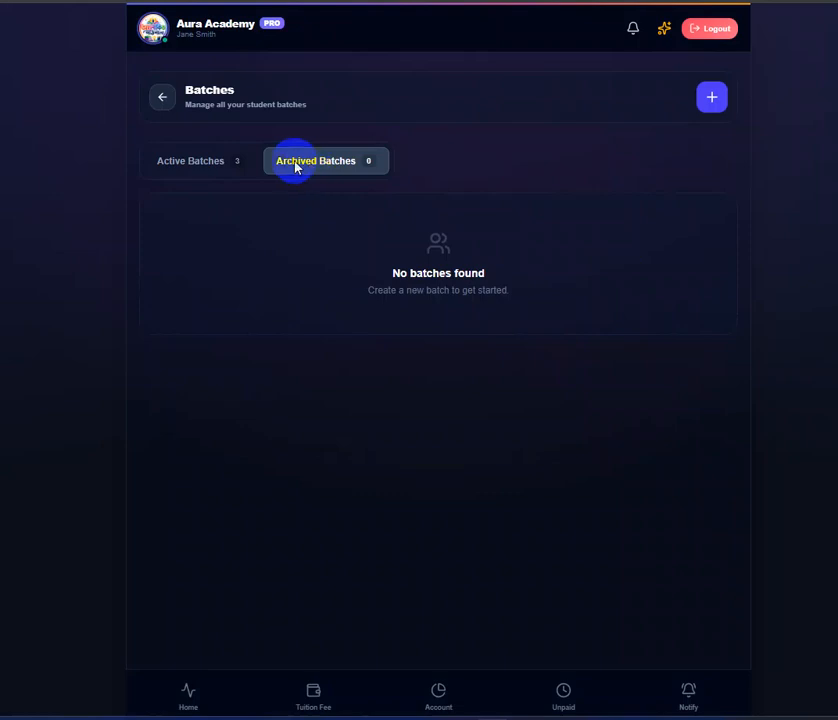
{"action": "left_click", "coordinate": [208, 162]}
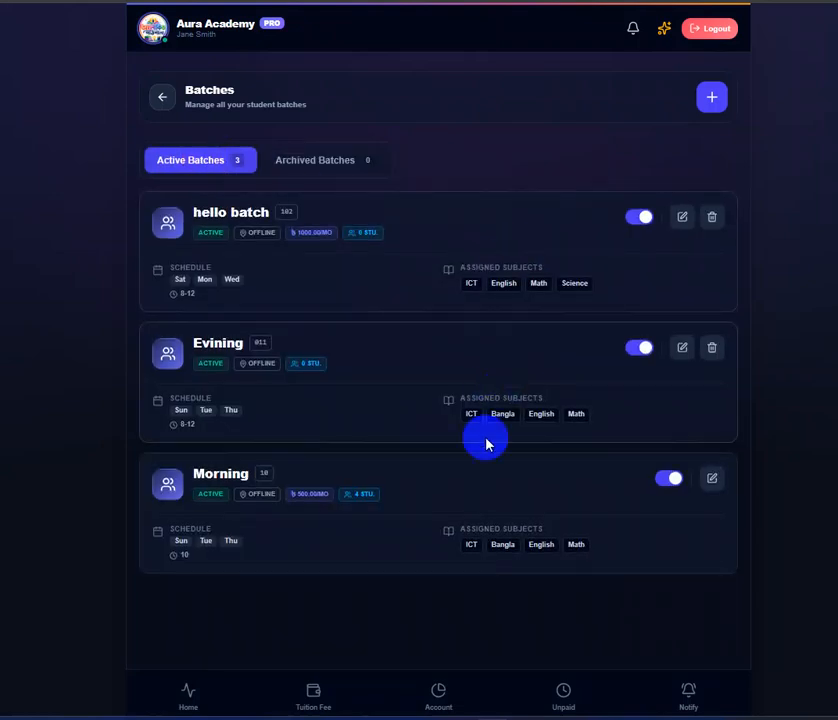